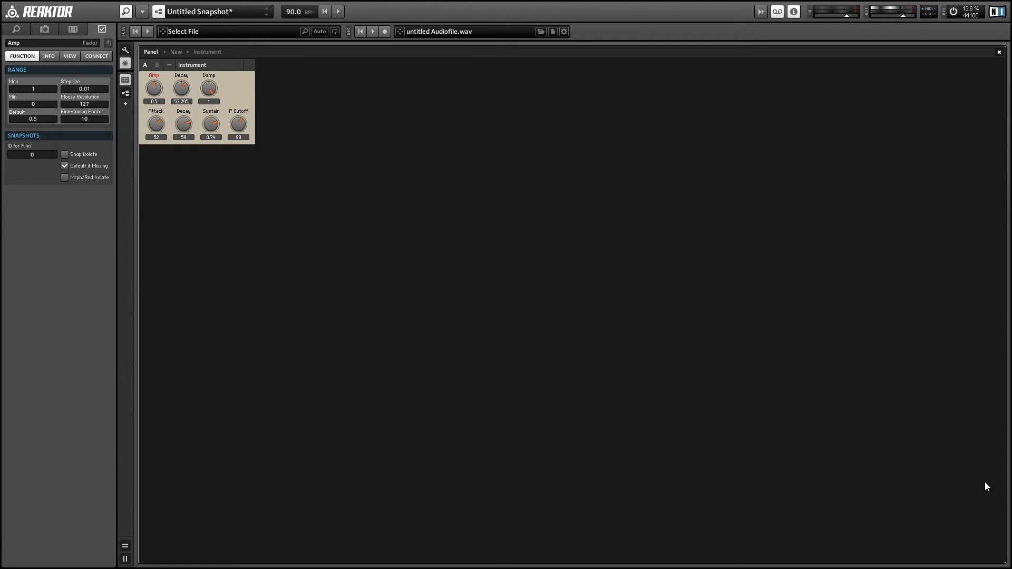
- Load ModalGuitar3.ens from recent files without saving, then delete the AD-Env-to-Modal Bank In wire
left_click(505, 208)
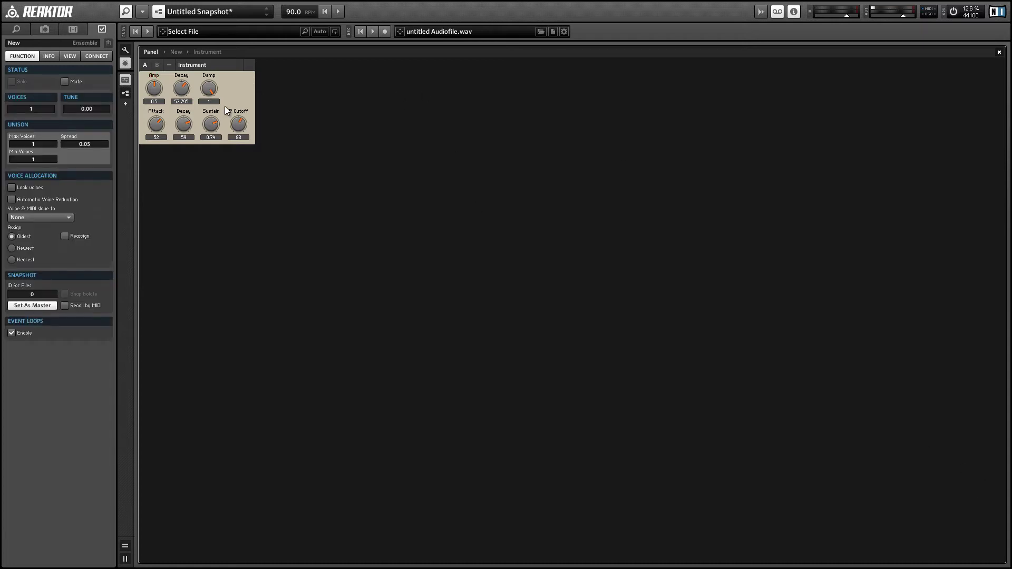
left_click(237, 84)
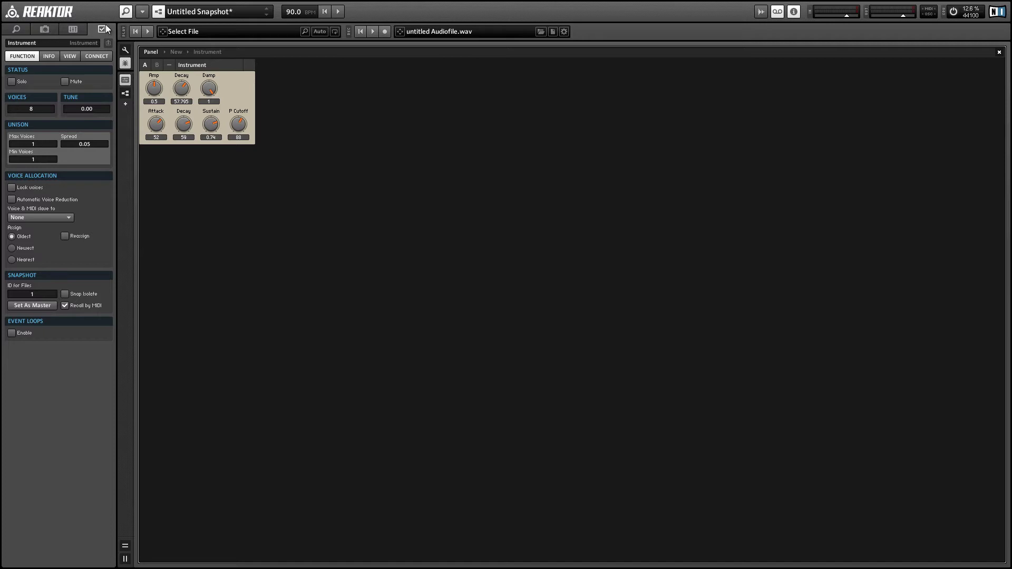
left_click(142, 11)
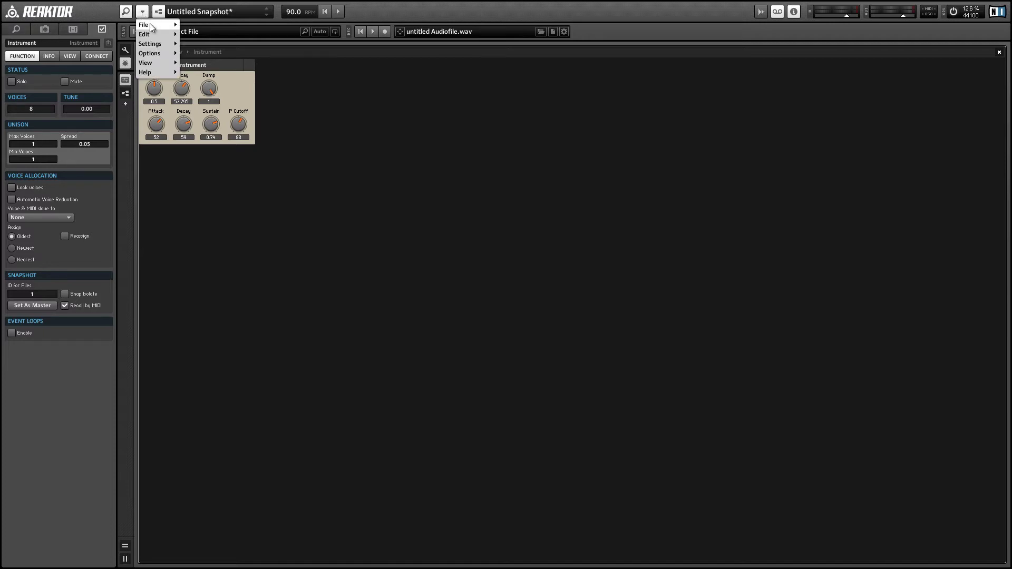
mouse_move(150, 26)
mouse_move(244, 46)
left_click(298, 76)
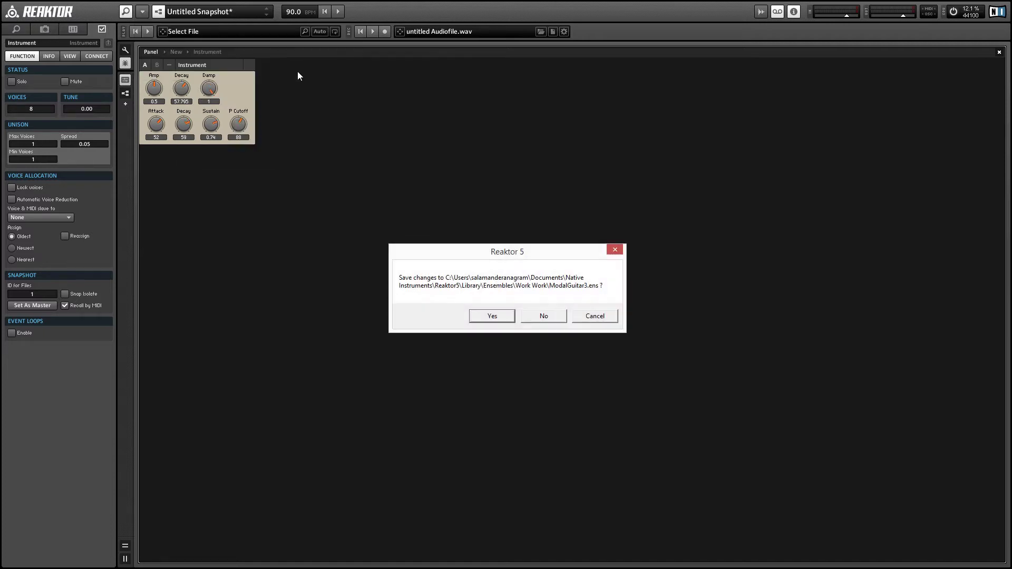
left_click(544, 319)
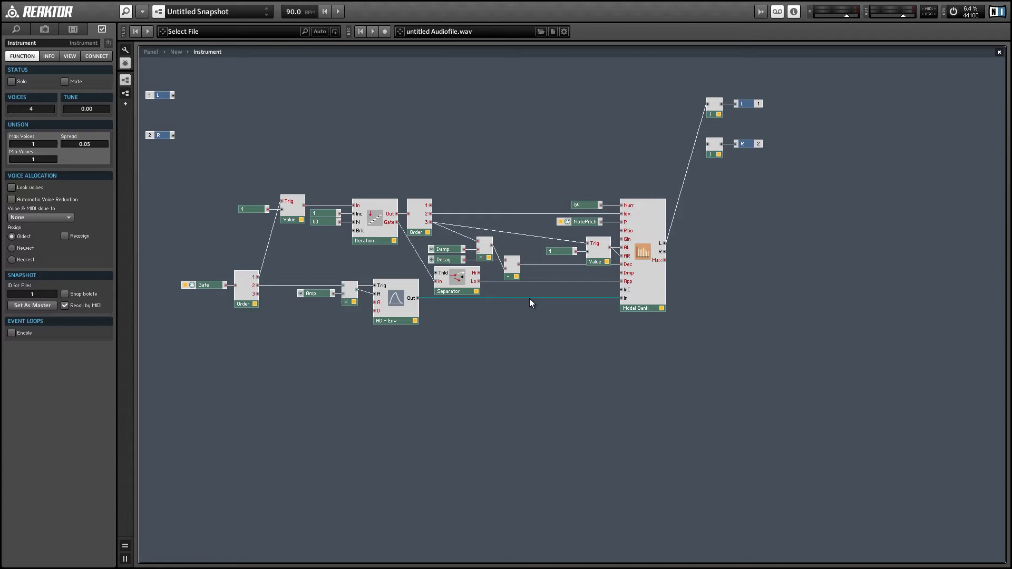
mouse_move(531, 302)
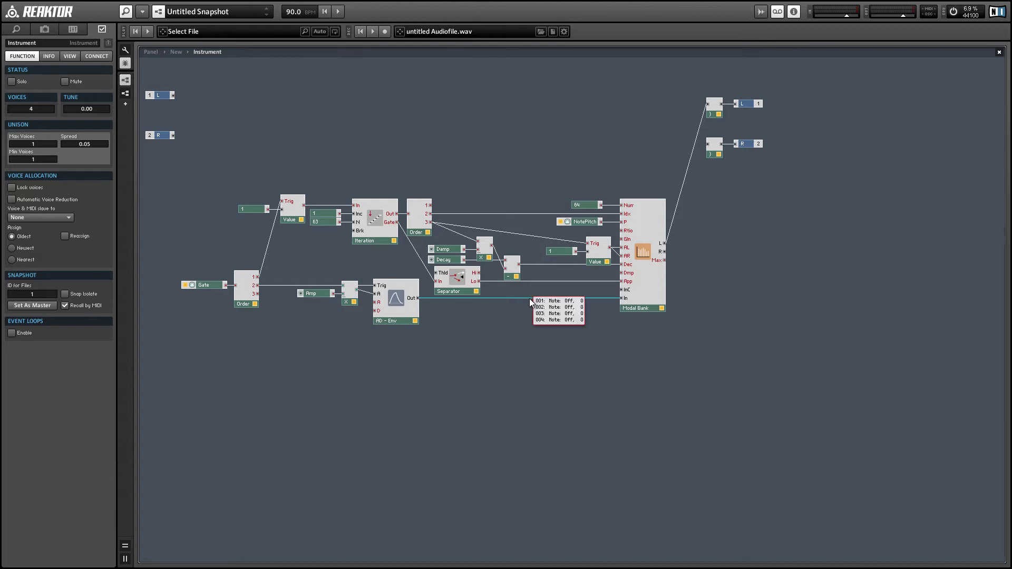
key("Delete")
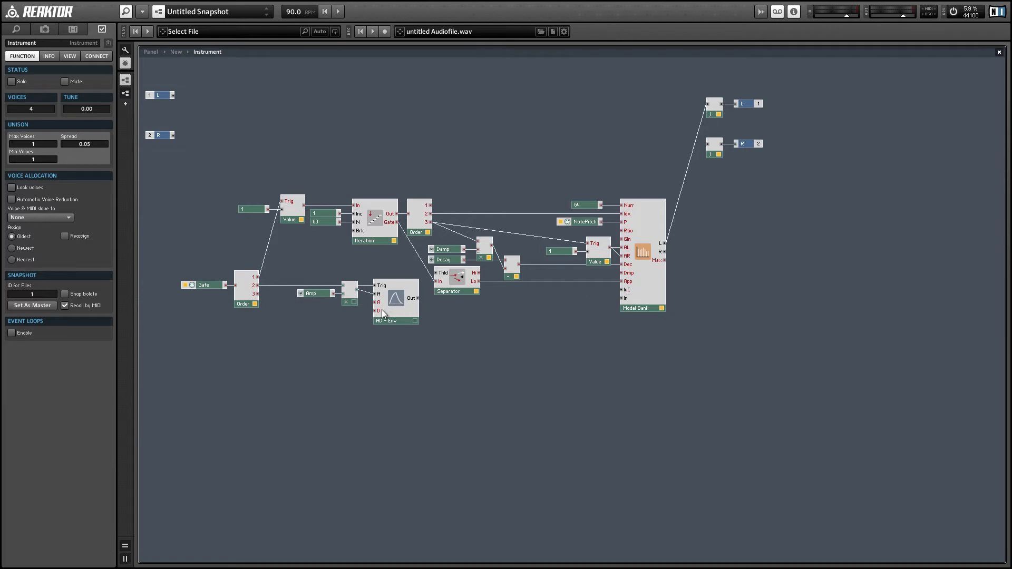
- Insert an ADSR envelope module and place it below AD-Env
right_click(393, 336)
mouse_move(413, 344)
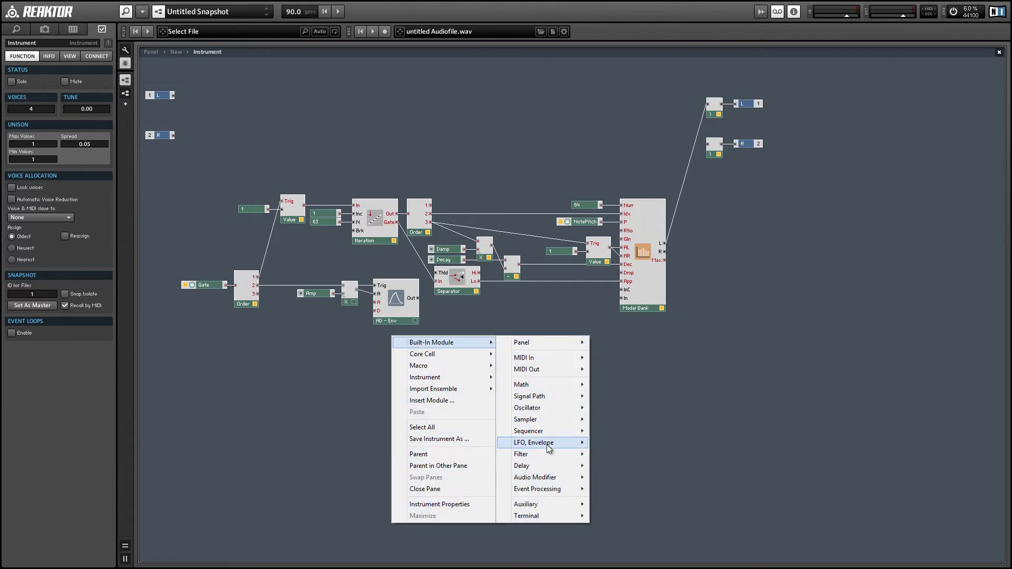
mouse_move(546, 443)
left_click(633, 354)
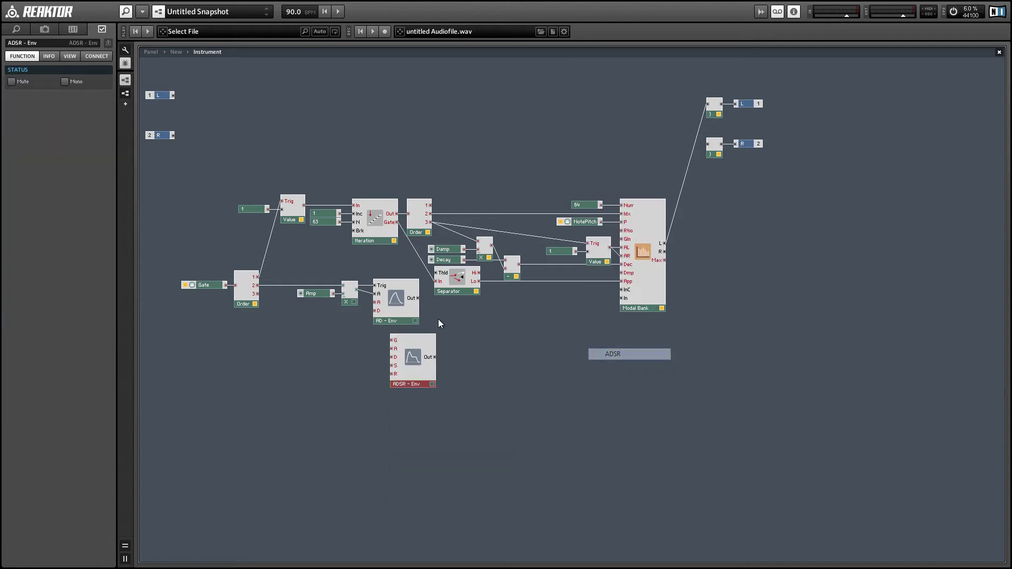
left_click_drag(412, 335, 255, 286)
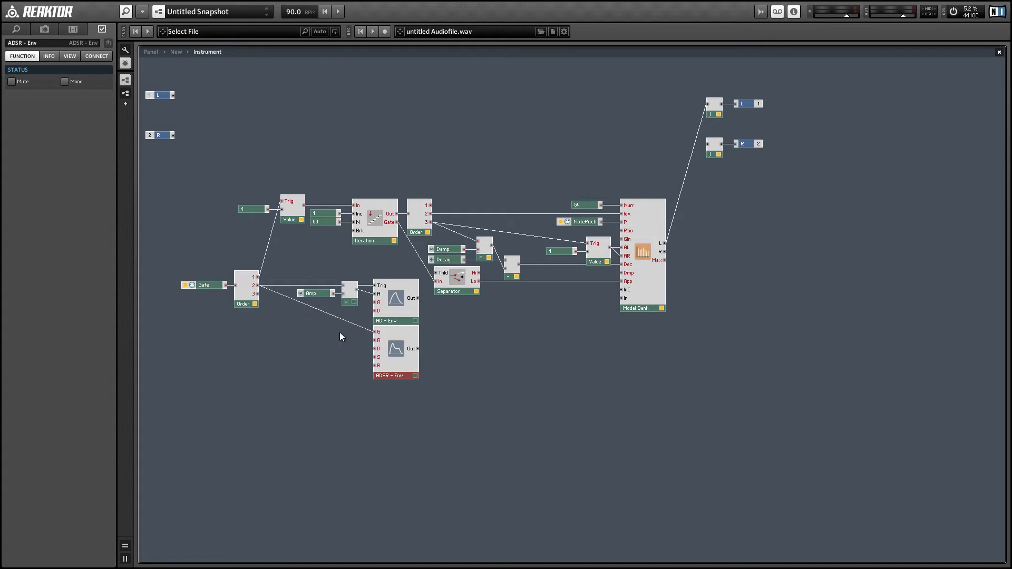
- Create Attack, Decay and Sustain controls on the ADSR's A, D and S inputs
right_click(376, 341)
left_click(384, 348)
right_click(380, 349)
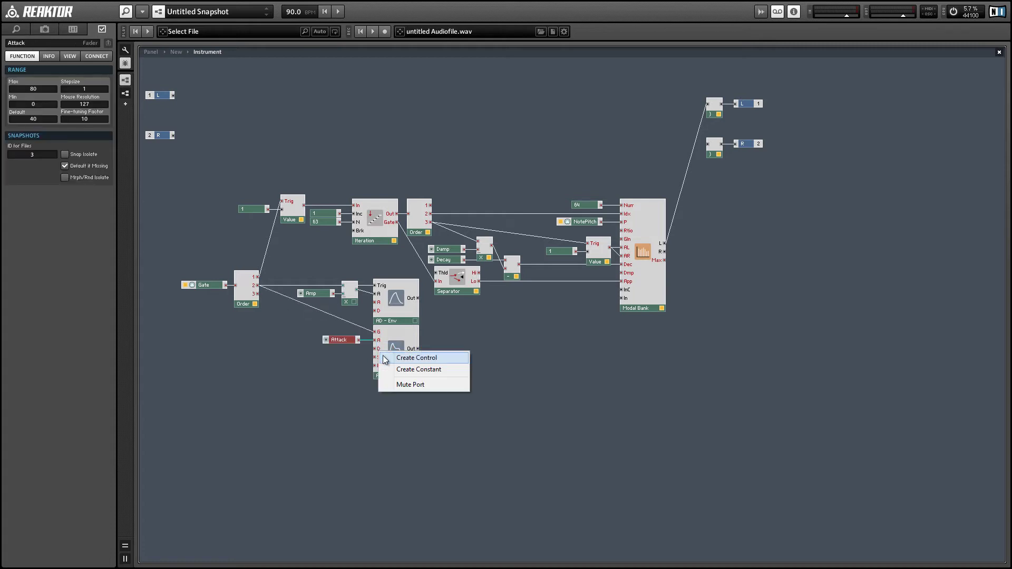
left_click(381, 358)
right_click(379, 358)
left_click(382, 366)
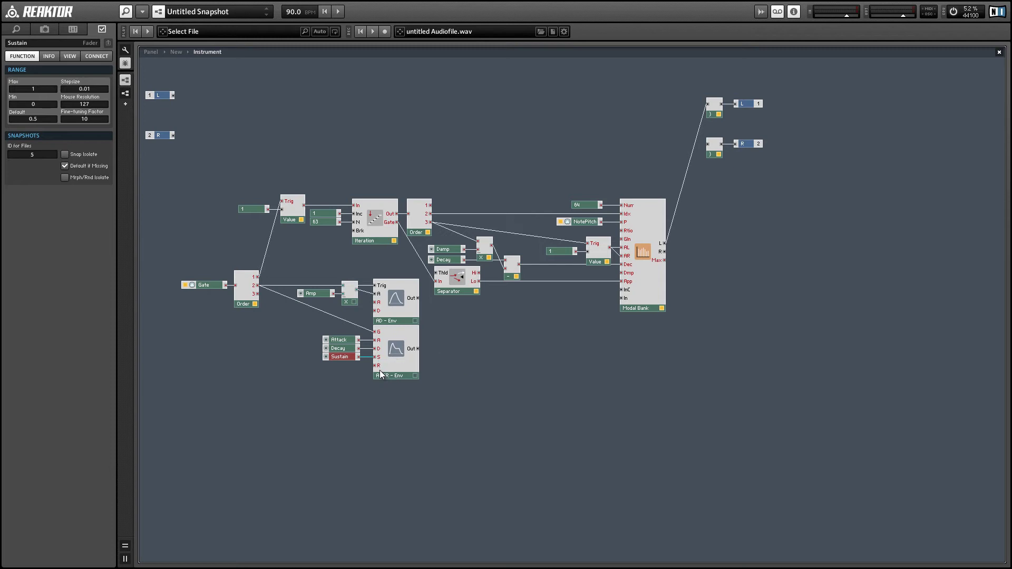
right_click(380, 370)
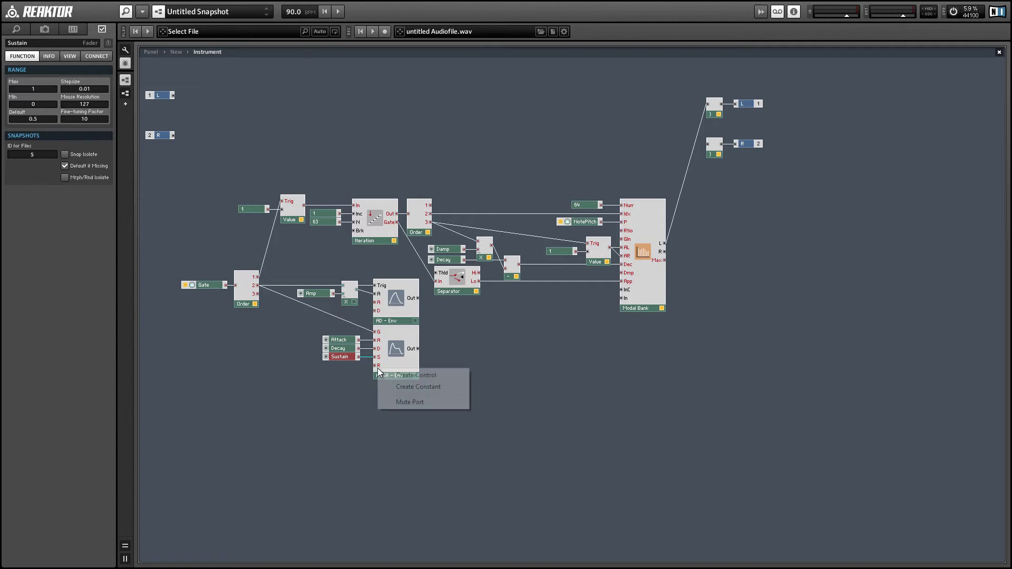
left_click(353, 368)
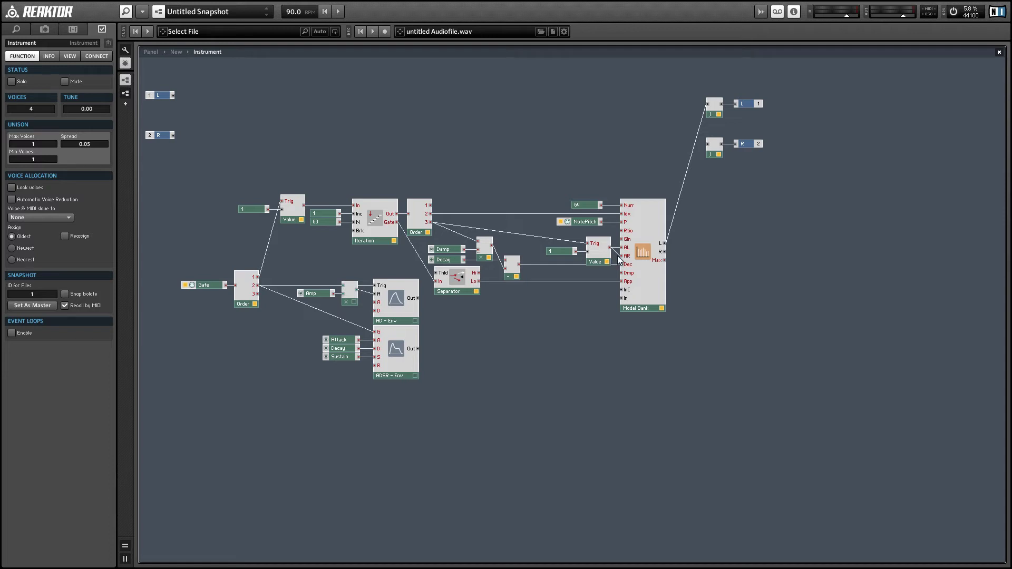
- Give the ADSR release a constant of 40 and wire ADSR Out to Modal Bank InC
right_click(377, 366)
left_click(390, 386)
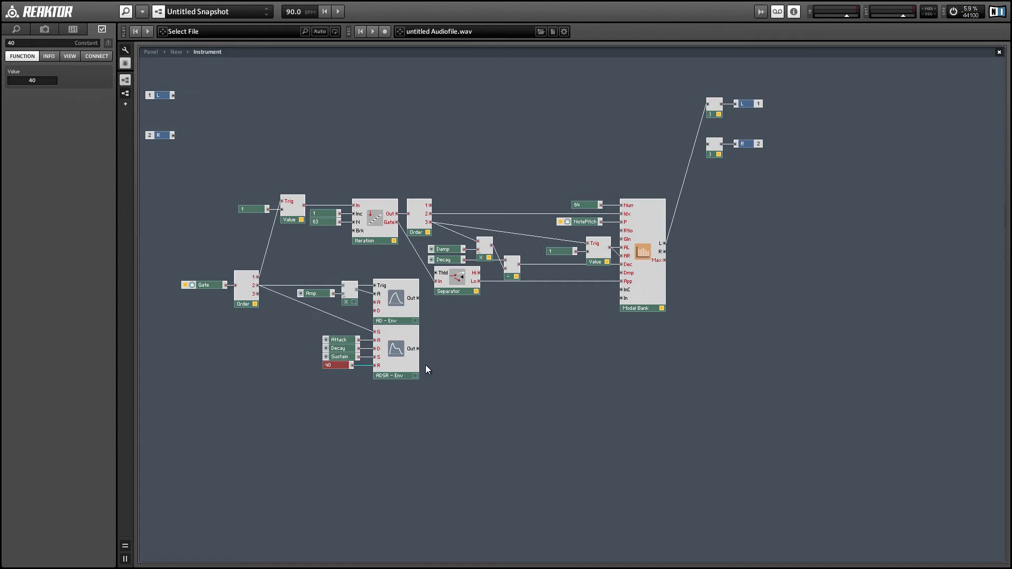
left_click_drag(540, 318, 623, 289)
- Move the ADSR-Env module and its controls further down the structure
left_click(540, 353)
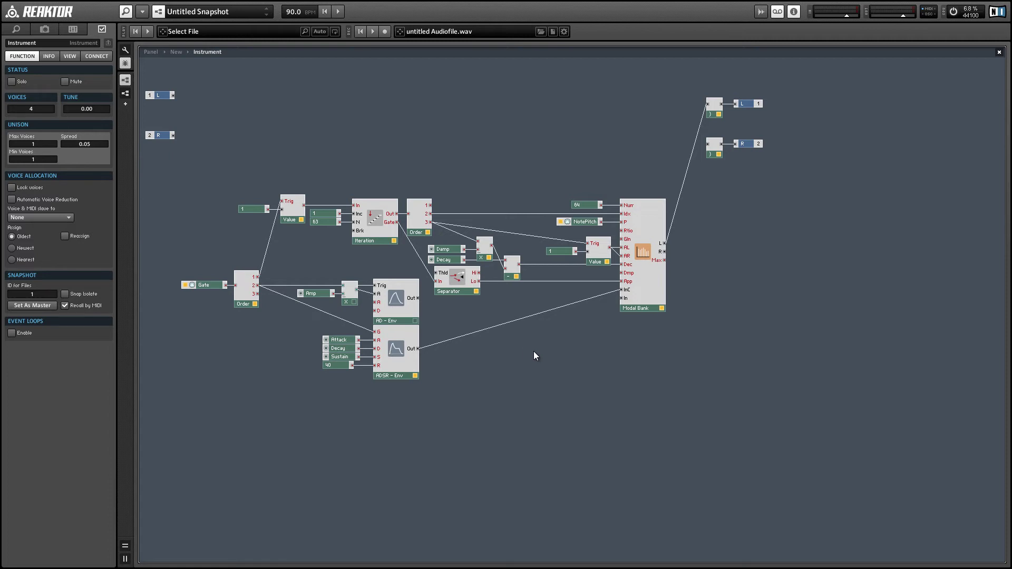
mouse_move(479, 331)
left_click_drag(512, 423, 312, 337)
left_click_drag(419, 374, 422, 427)
left_click(441, 318)
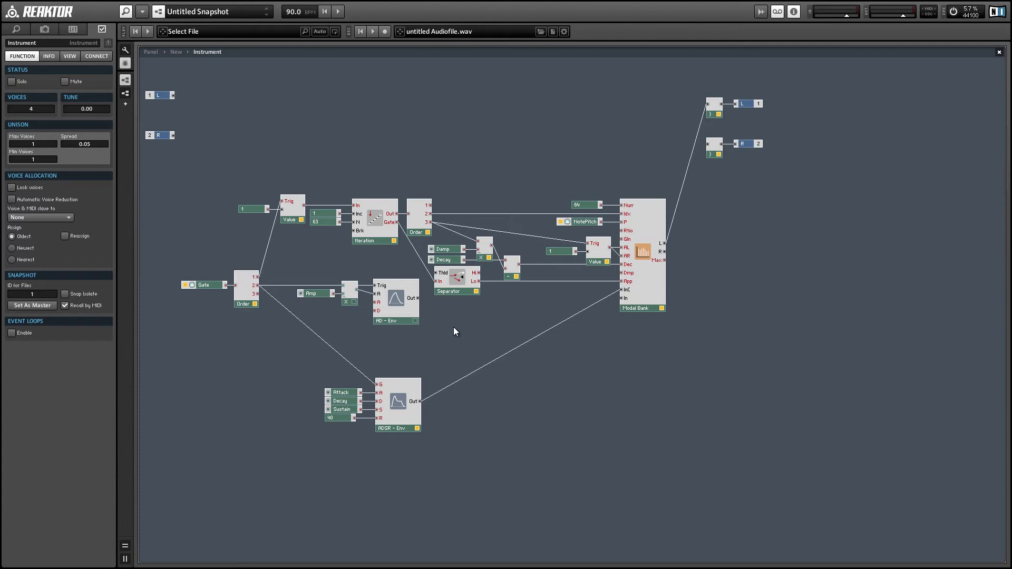
- Add a Noise oscillator module and an Add math module to the structure
right_click(454, 328)
mouse_move(548, 335)
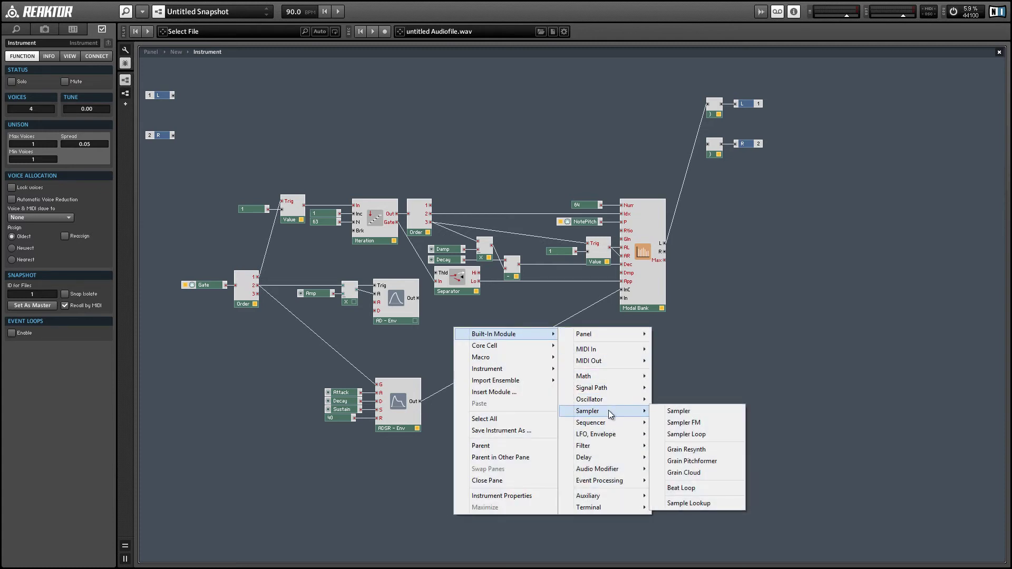
mouse_move(609, 400)
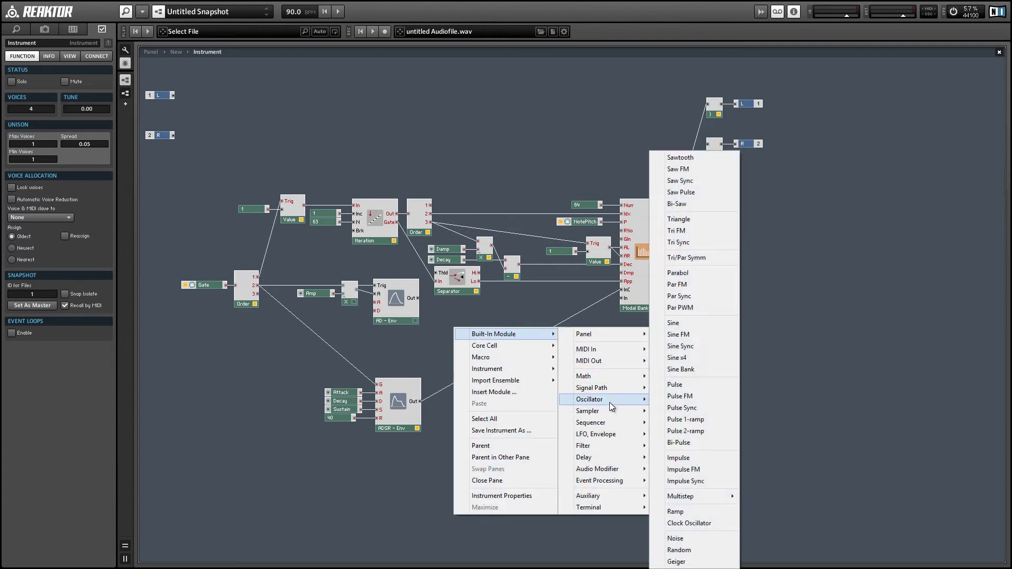
left_click(690, 539)
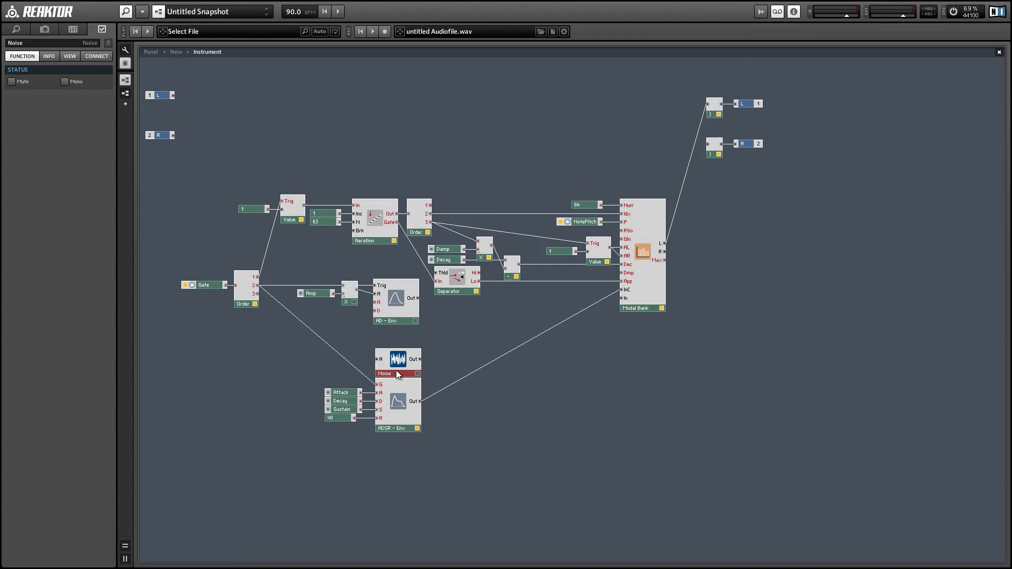
right_click(353, 331)
mouse_move(429, 338)
mouse_move(492, 378)
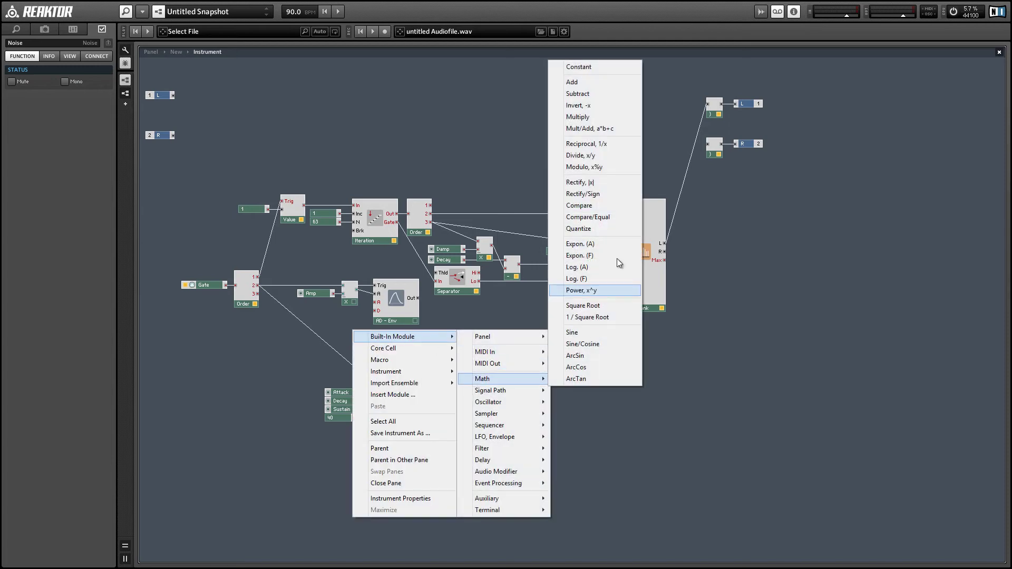
left_click(617, 81)
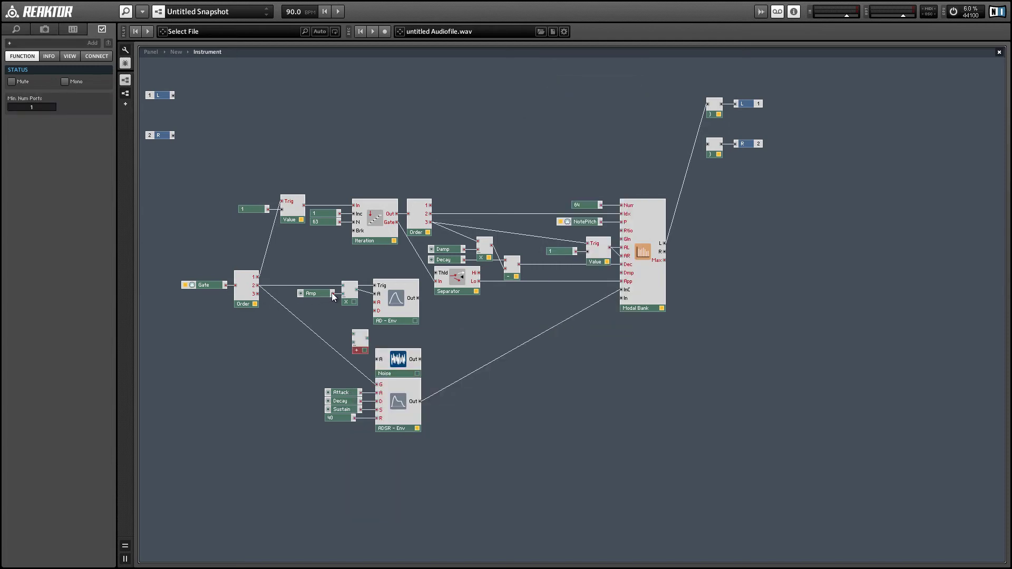
- Add a Multiply module beside Noise with a 0.5 constant on its second input
right_click(340, 328)
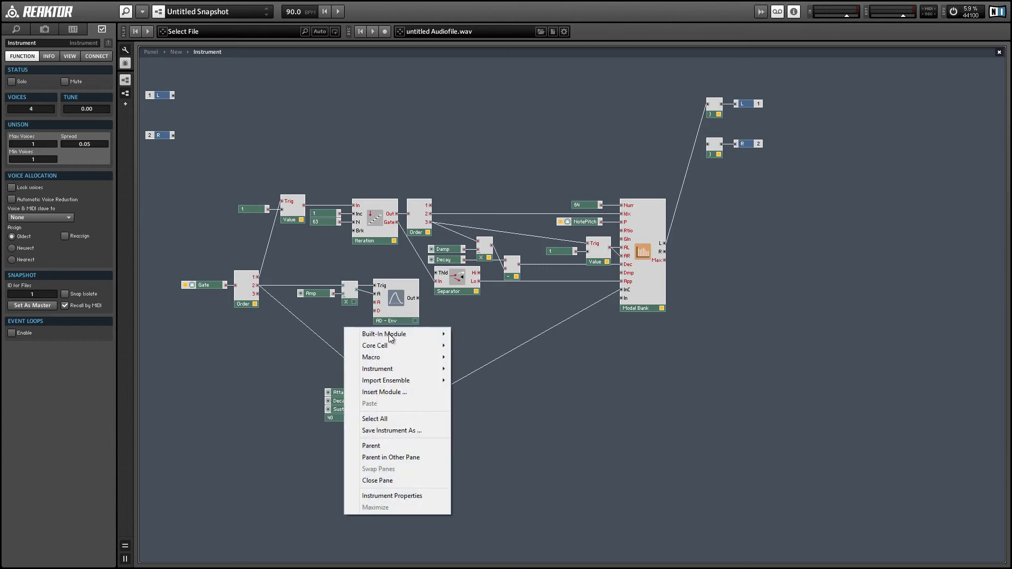
mouse_move(411, 334)
mouse_move(500, 374)
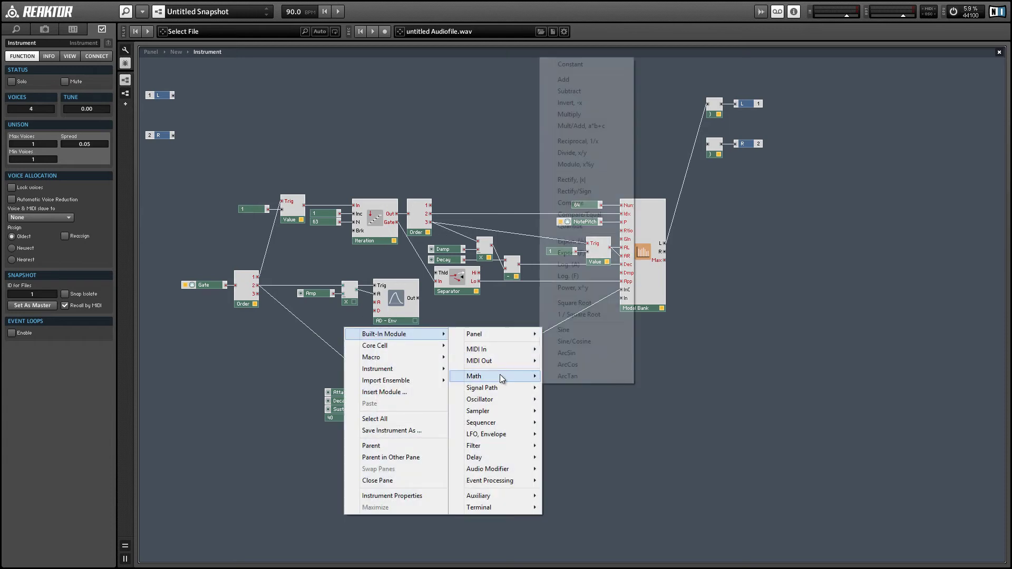
left_click(593, 115)
left_click_drag(352, 348, 371, 368)
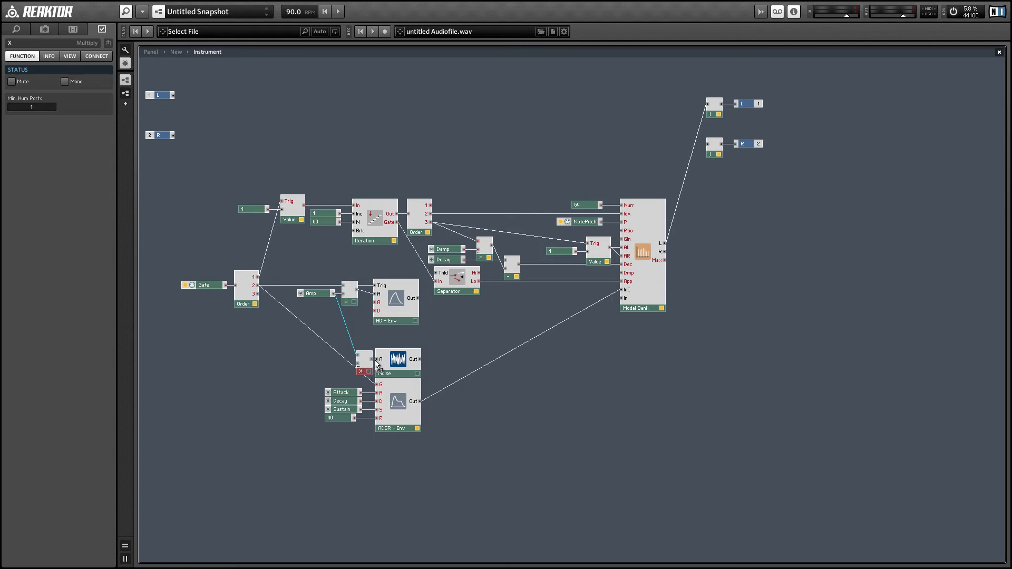
right_click(358, 364)
left_click(400, 383)
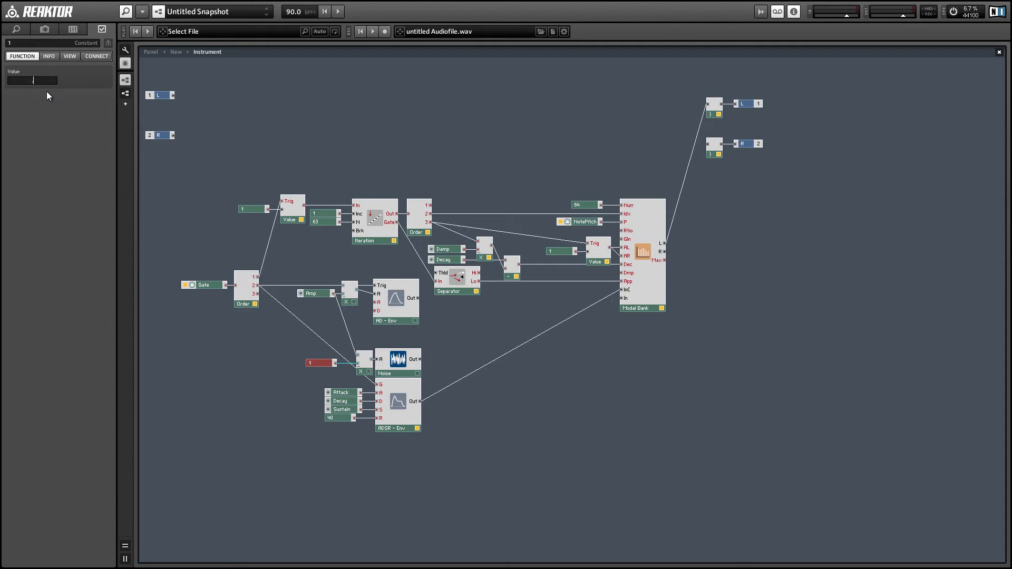
type("0.5")
key("Return")
left_click(450, 318)
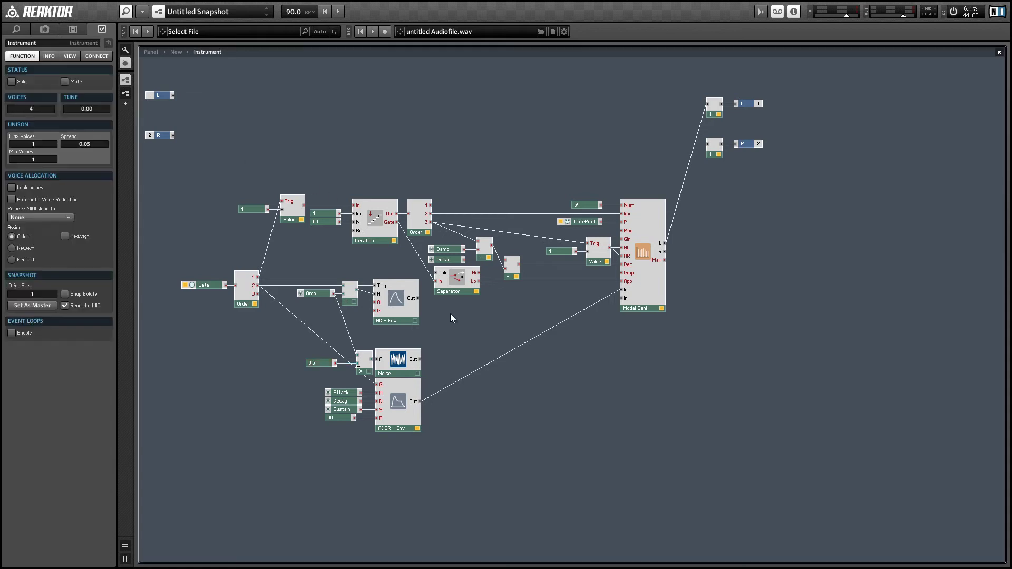
- Multiply Noise by ADSR Out in a new Multiply module feeding Modal Bank InC
right_click(462, 324)
mouse_move(506, 330)
mouse_move(606, 377)
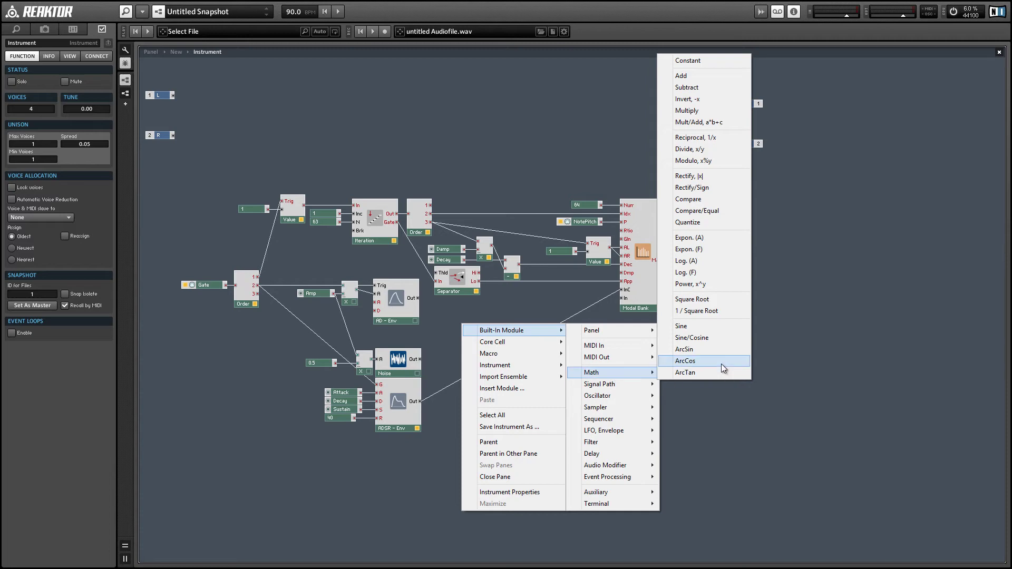
left_click(686, 110)
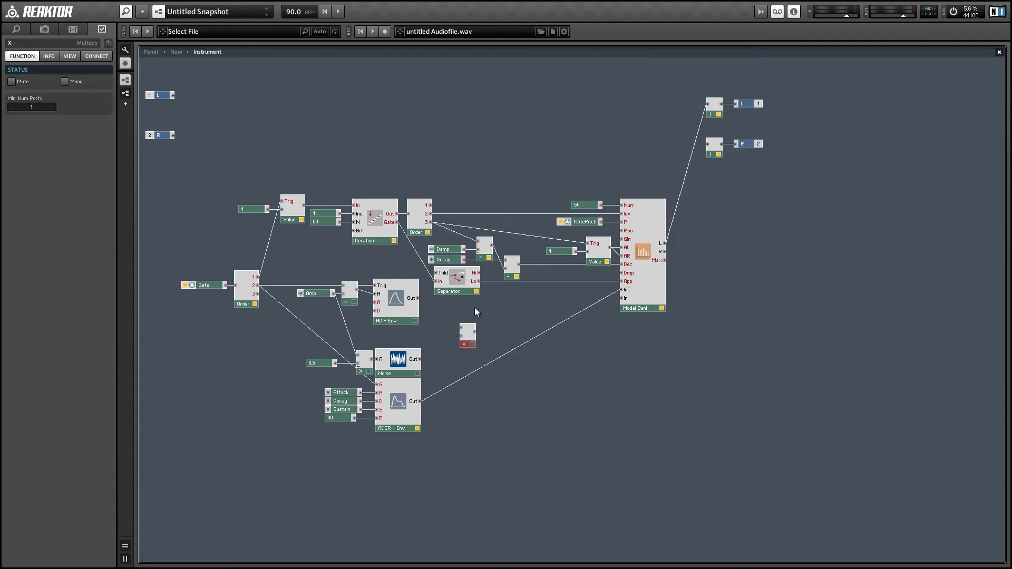
left_click_drag(461, 327, 422, 402)
left_click_drag(475, 340, 628, 289)
left_click_drag(514, 452, 308, 357)
left_click_drag(398, 369, 394, 346)
left_click(443, 391)
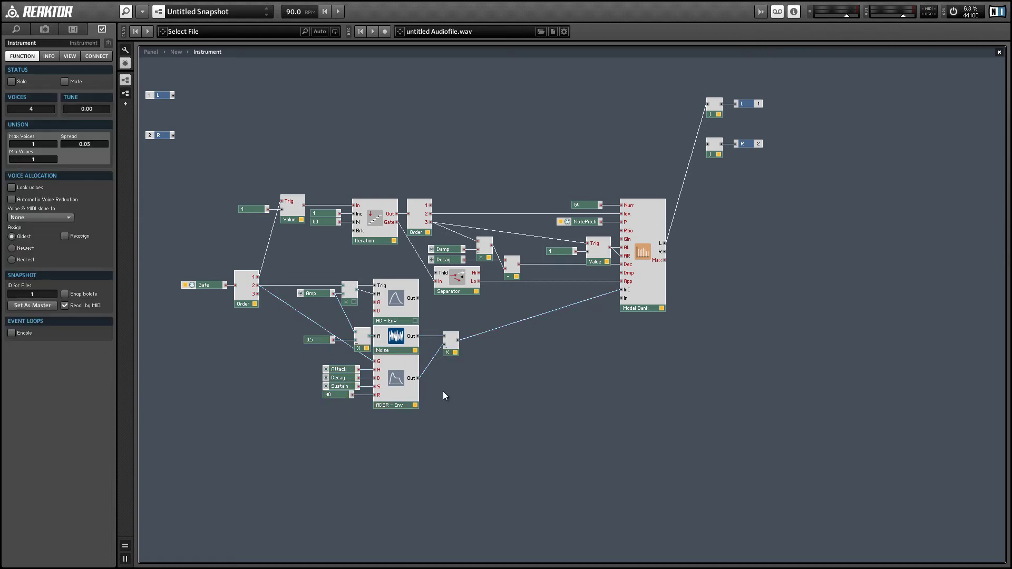
- On the panel, line up the Attack, Decay and Sustain knobs in a lower row
left_click(149, 51)
left_click_drag(164, 89, 190, 150)
left_click_drag(154, 88, 165, 142)
left_click_drag(226, 161, 209, 132)
- Turn Attack to 51, Damp to 0.52 and Decay to about 61.6 on the panel
left_click(155, 131)
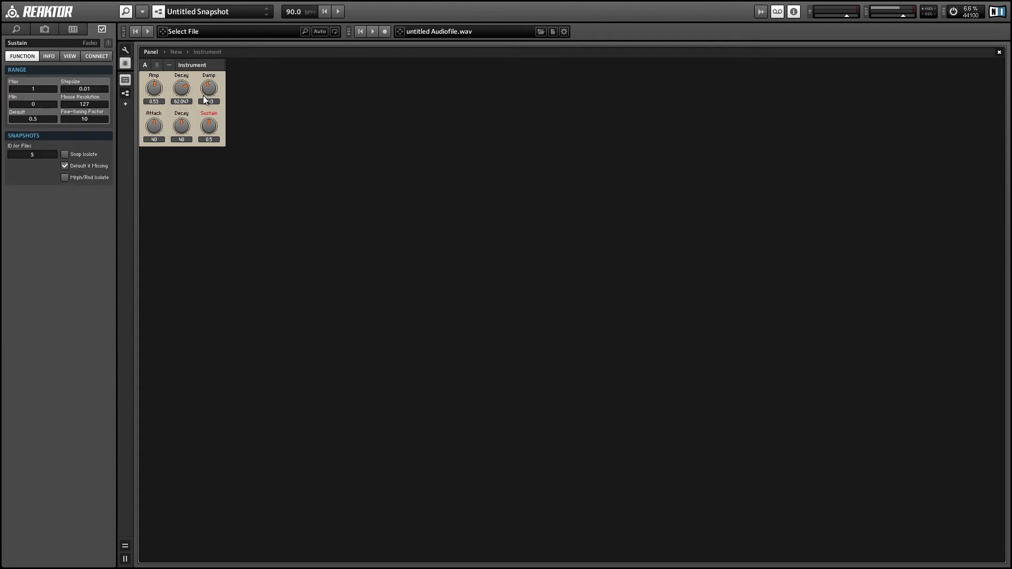
left_click(156, 97)
left_click_drag(154, 127, 151, 118)
left_click_drag(205, 88, 210, 76)
left_click(180, 88)
- Back in the Instrument structure, shift the Noise-times-ADSR Multiply module farther right
double_click(225, 110)
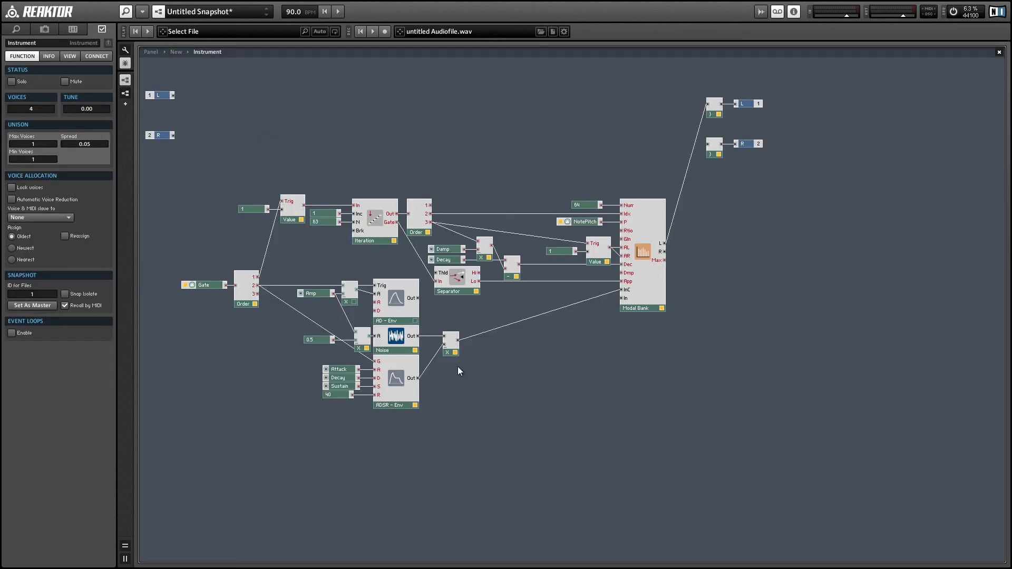
left_click_drag(452, 355, 510, 355)
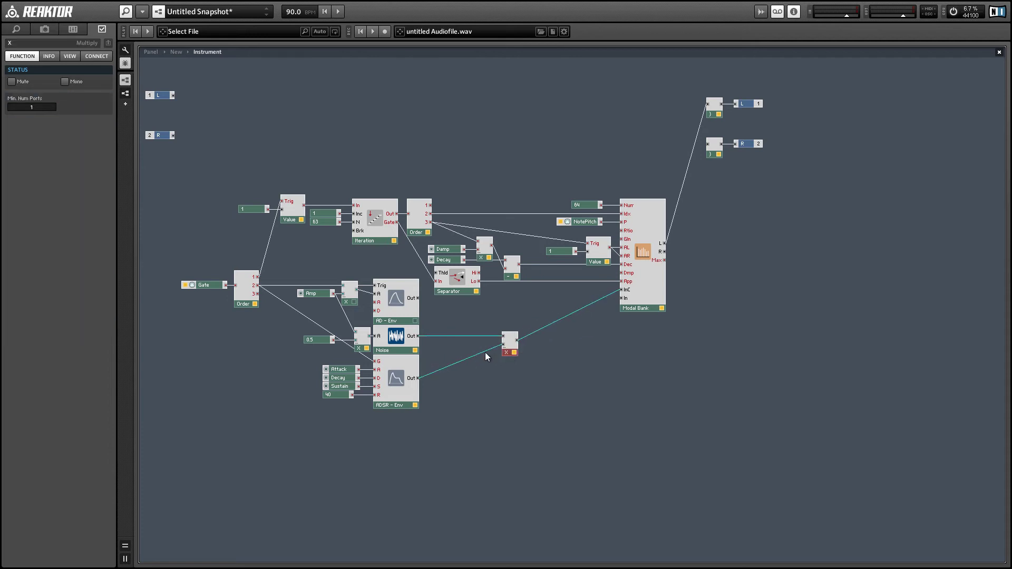
left_click(428, 332)
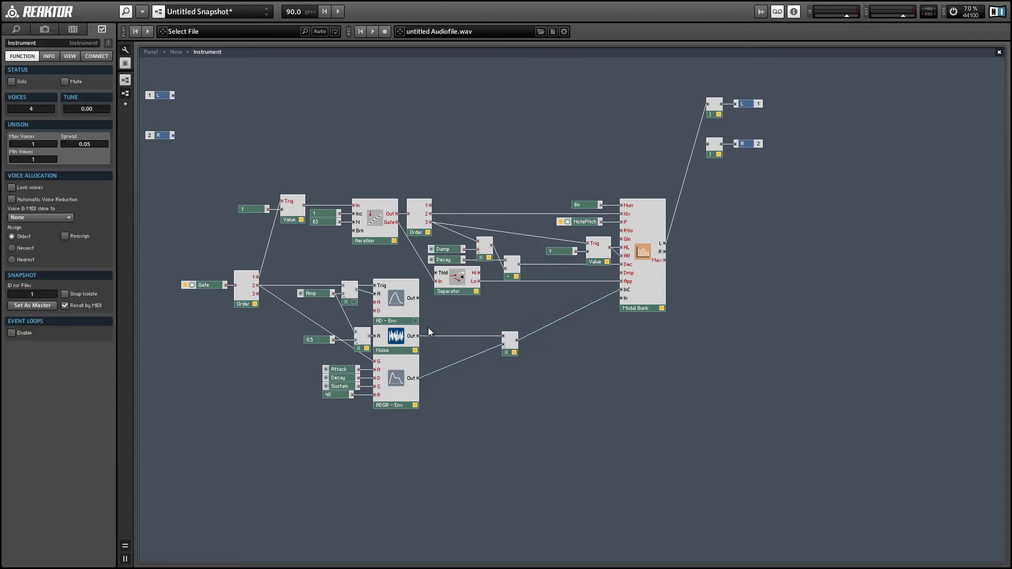
- Insert a Multi 2-Pole filter module from the Filter built-in modules
right_click(470, 310)
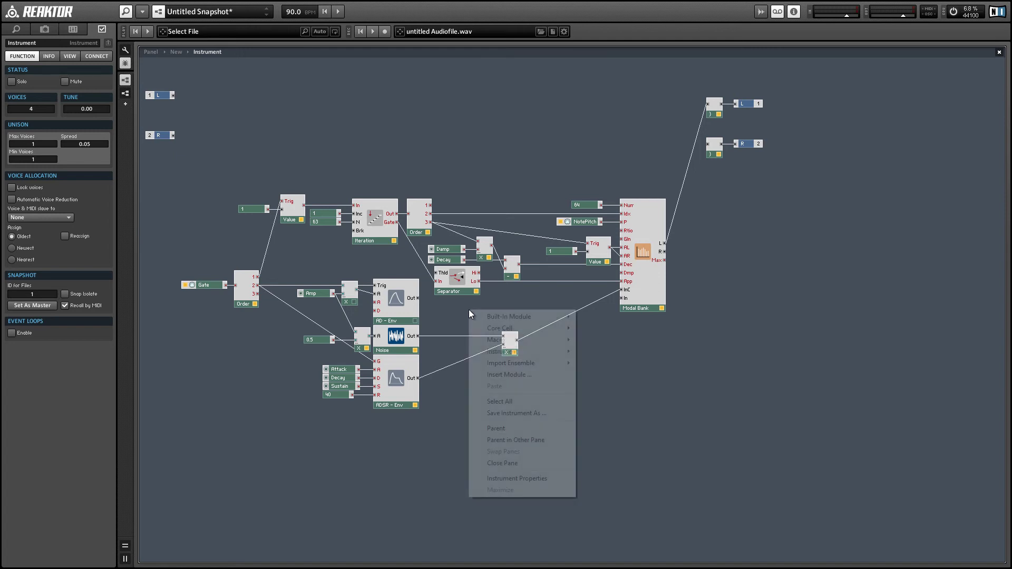
mouse_move(489, 317)
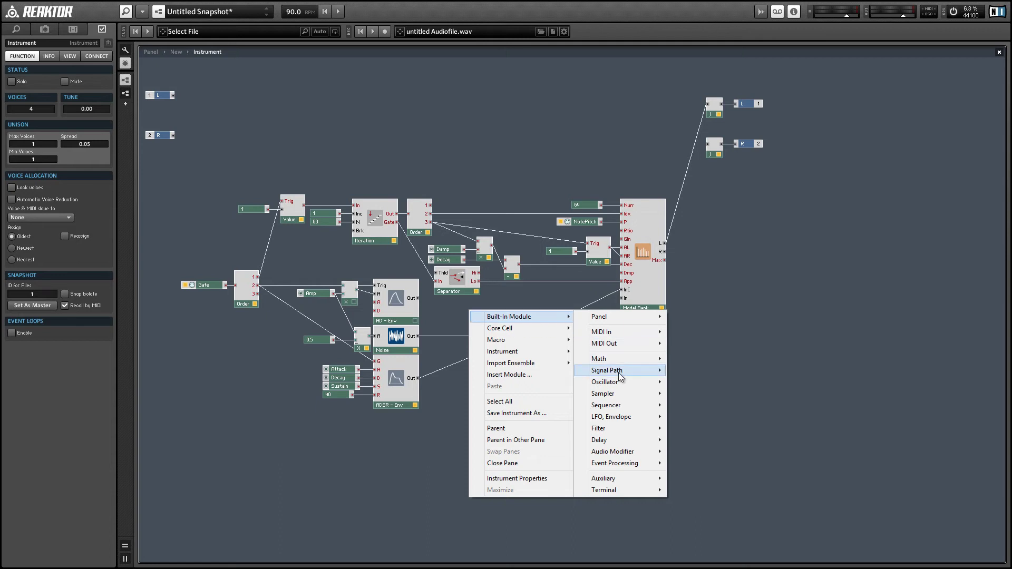
mouse_move(619, 373)
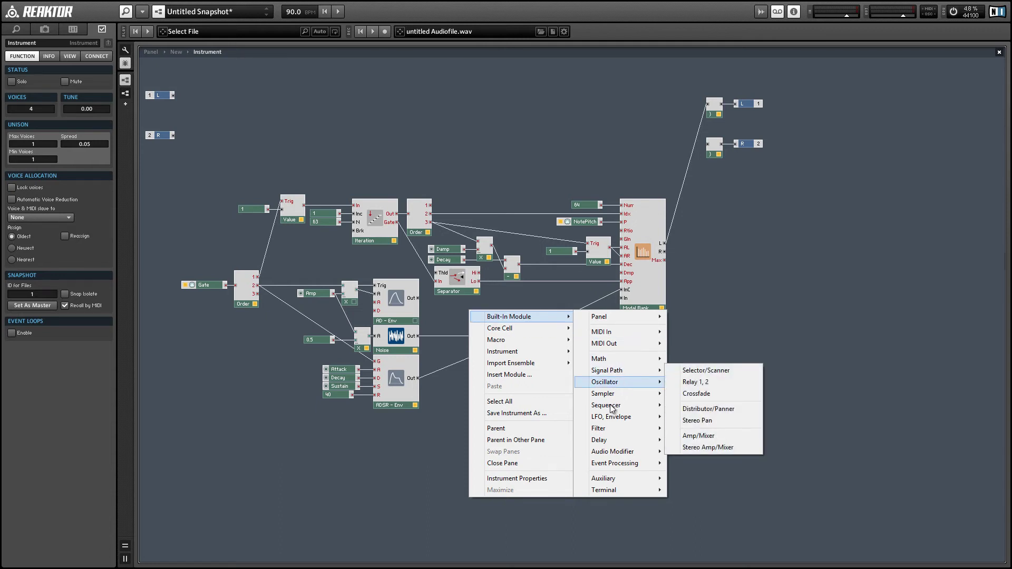
mouse_move(613, 429)
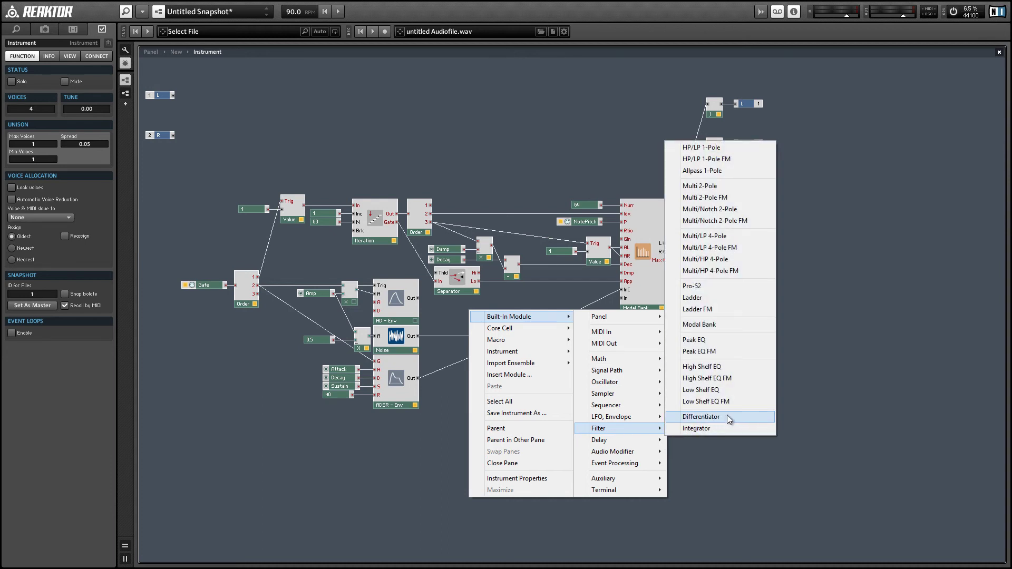
left_click(721, 190)
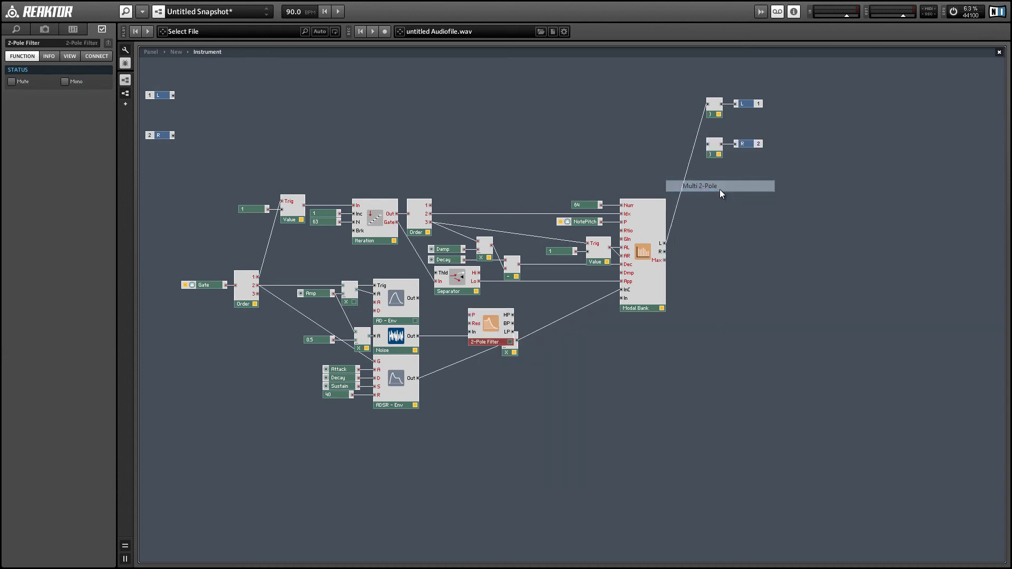
- Shift the Multiply module right and route the filter's LP output into it
left_click(515, 349)
left_click_drag(529, 349, 547, 350)
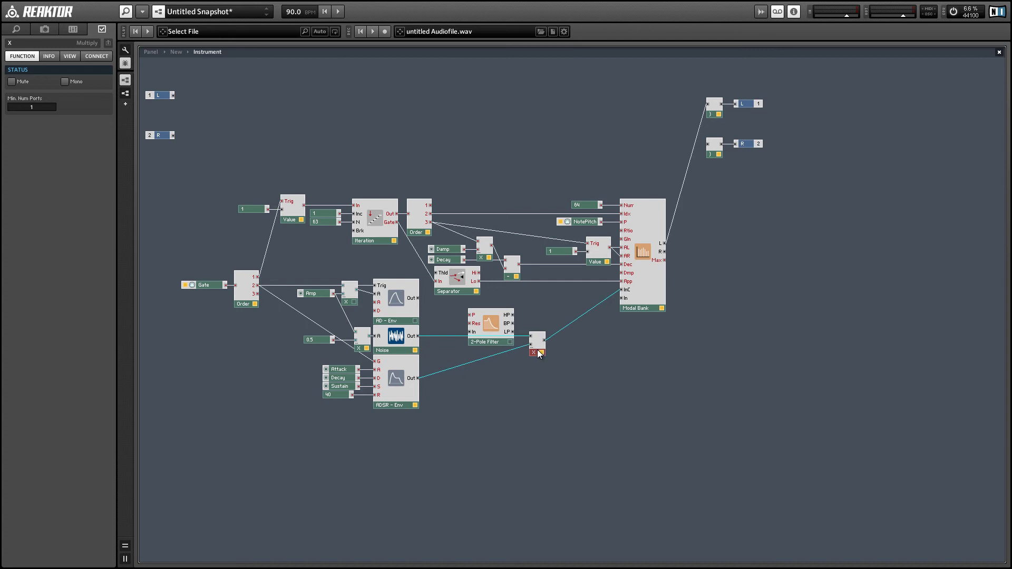
left_click(486, 326)
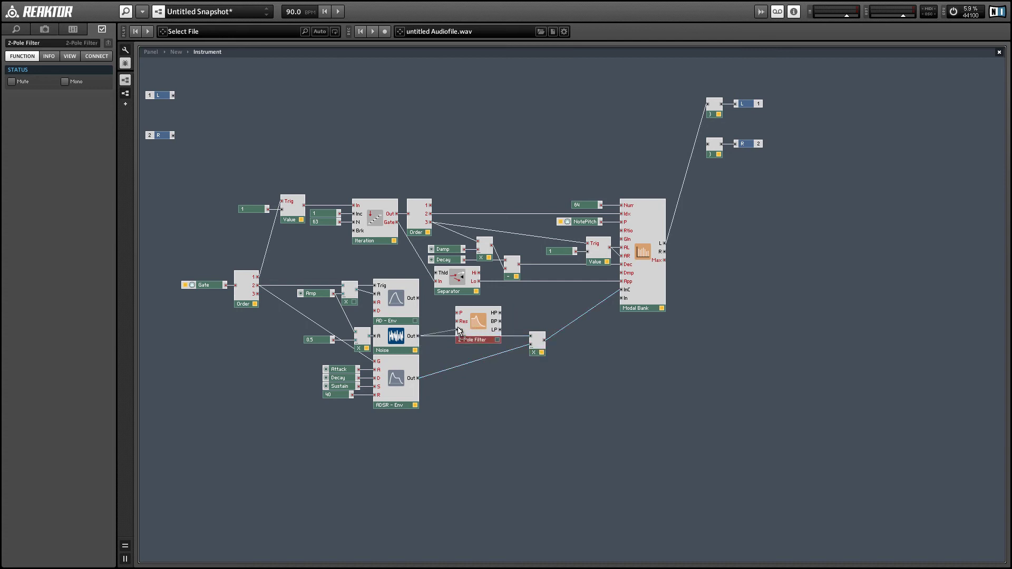
mouse_move(500, 330)
left_mouse_down()
mouse_move(531, 337)
mouse_move(498, 340)
mouse_move(507, 343)
left_mouse_up()
left_click(460, 358)
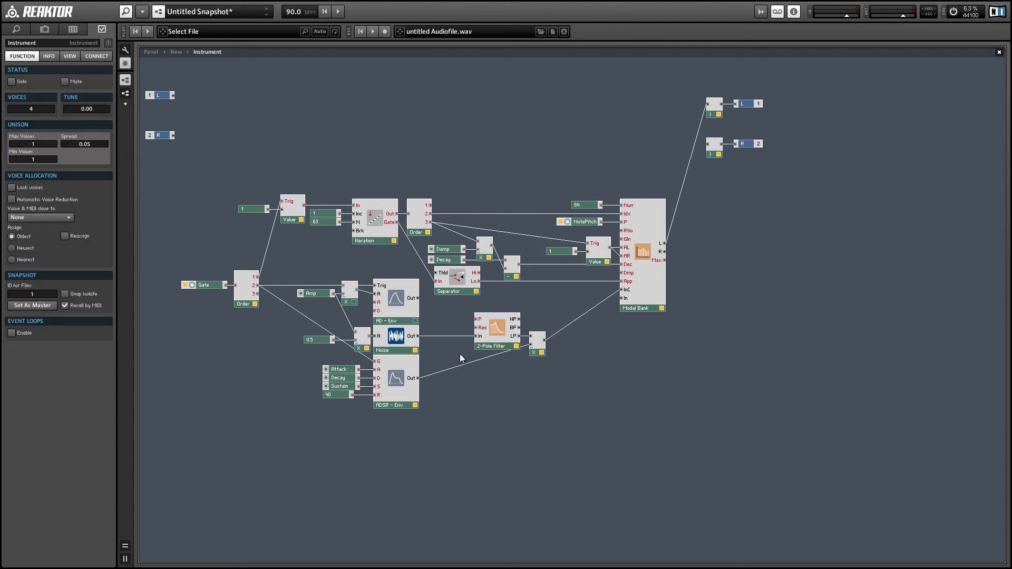
- Create a P Cutoff control on the filter's P input with minimum 40 and default 80
right_click(487, 320)
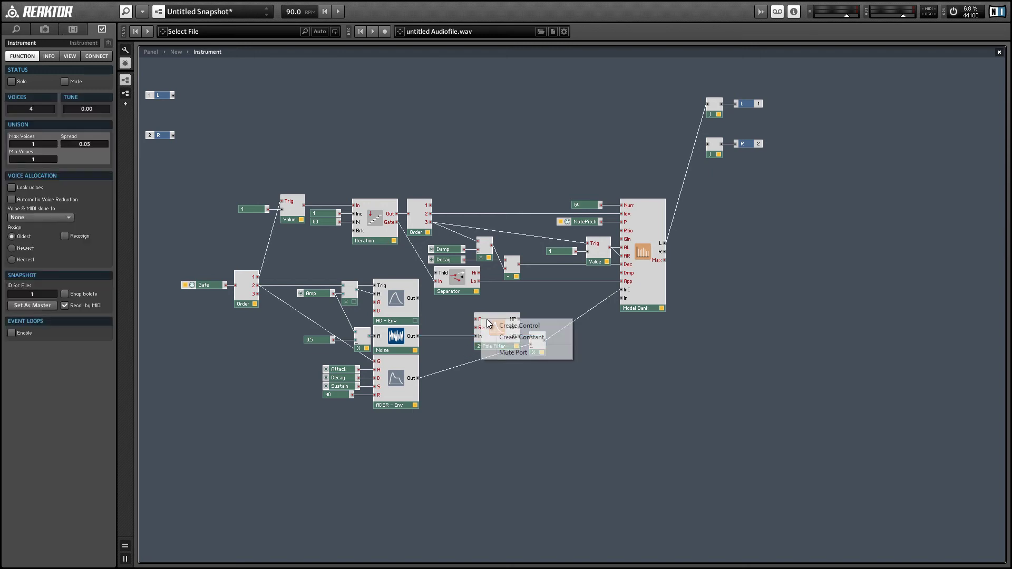
left_click(519, 326)
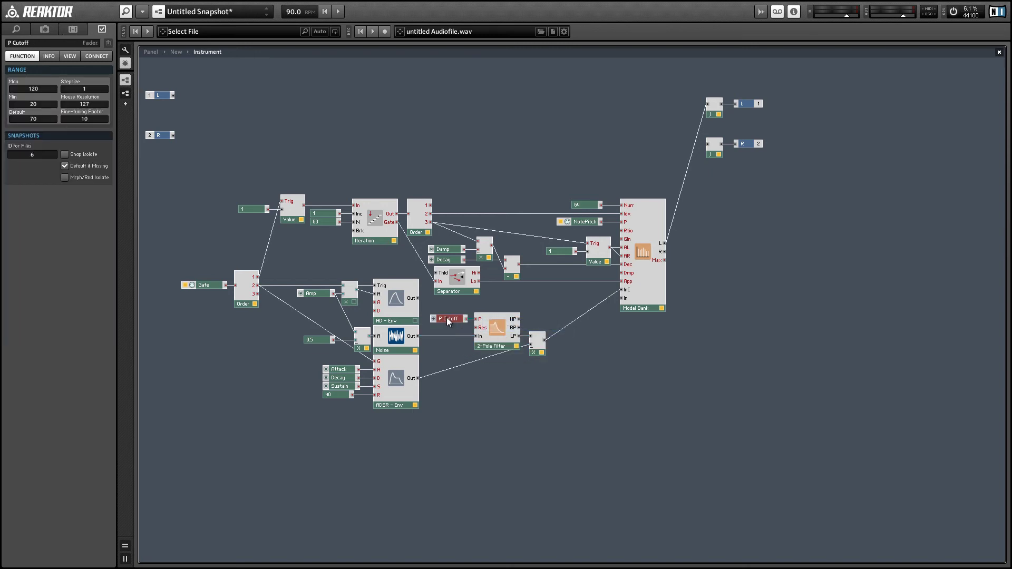
left_click(432, 348)
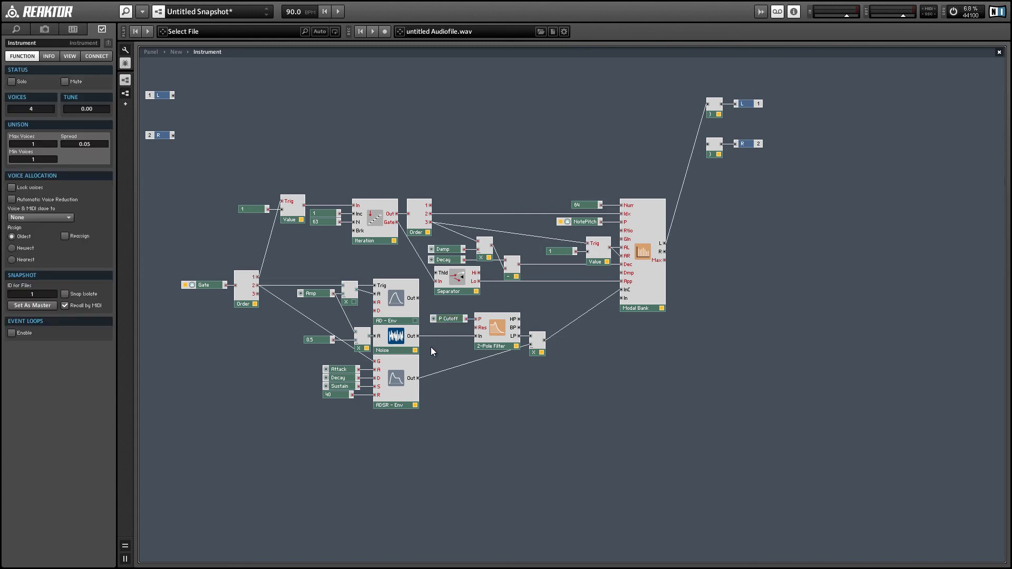
left_click(451, 320)
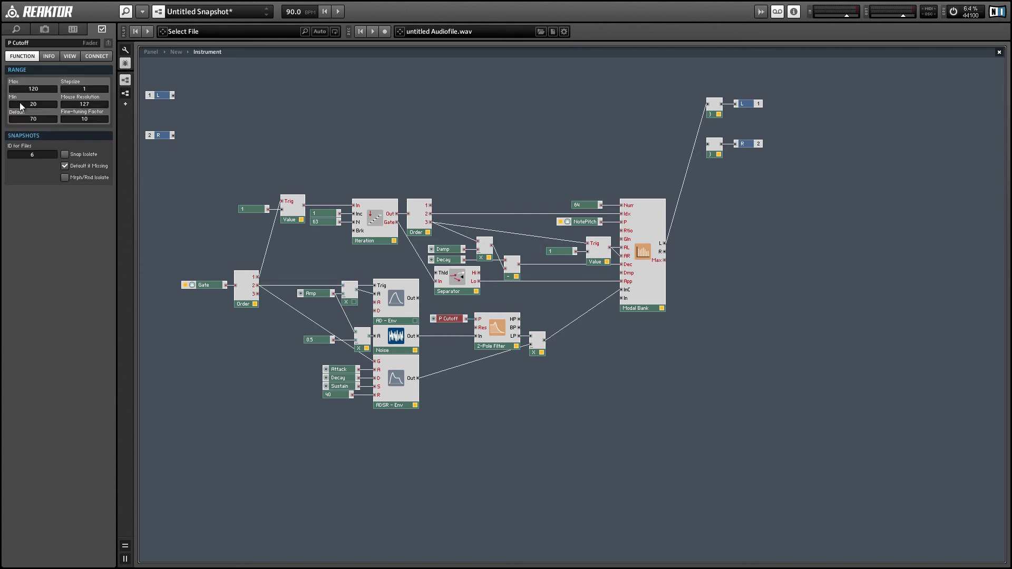
left_click(20, 103)
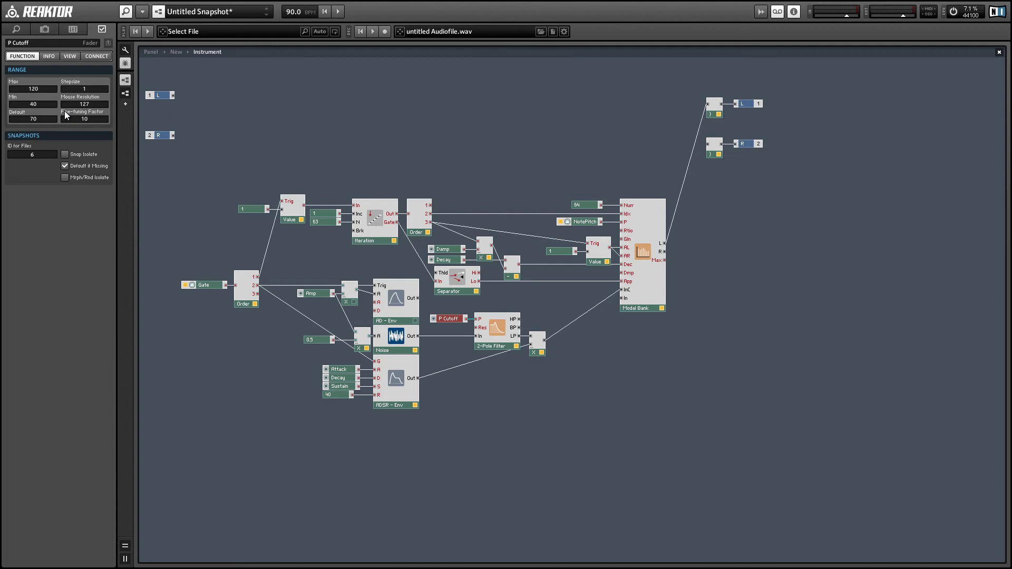
type("80")
key("Return")
- Place the P Cutoff knob beside Sustain, enable wire debugging, and raise Amp to 0.38
left_click(146, 51)
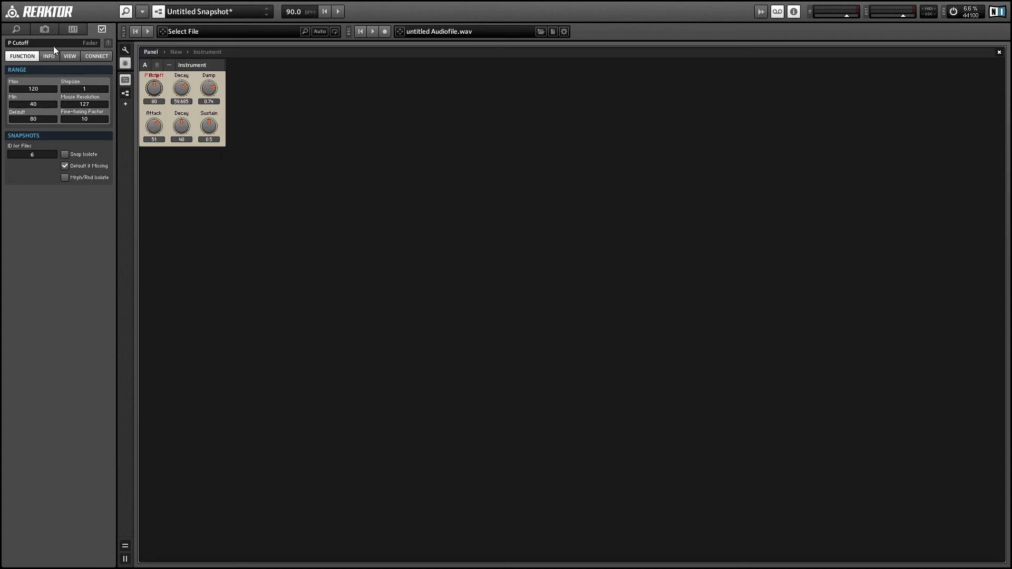
left_click_drag(154, 79, 241, 132)
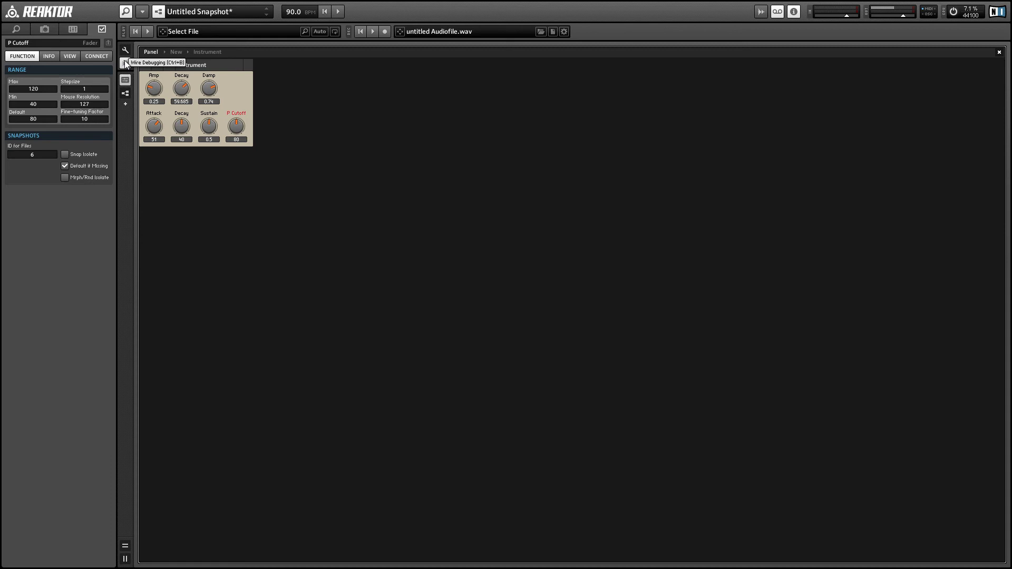
left_click(125, 60)
left_click_drag(153, 88, 152, 76)
key("ctrl+Tab")
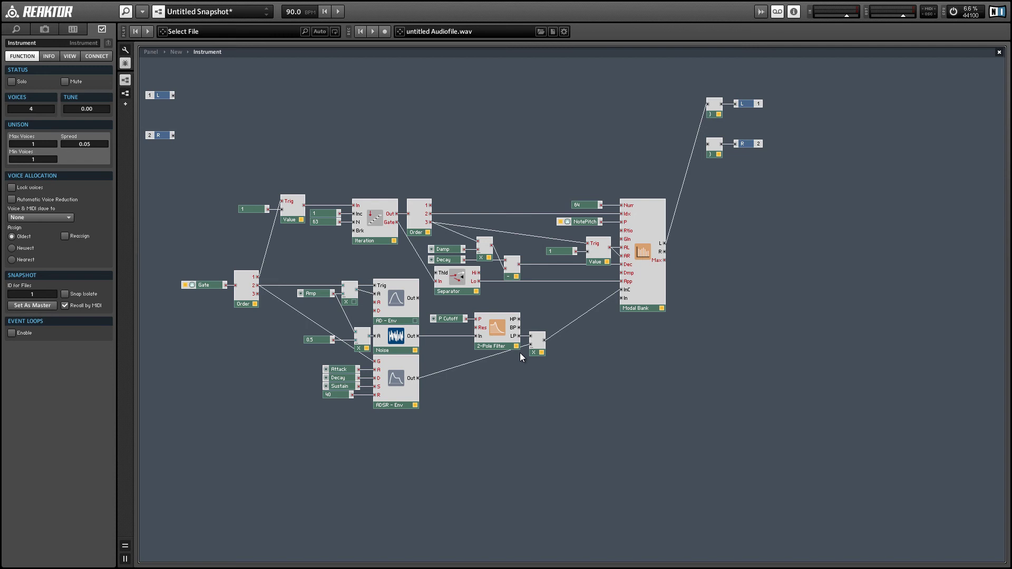
- Sum ADSR Out and the Multiply output in a new Add module feeding Modal Bank InC
right_click(564, 305)
mouse_move(602, 312)
mouse_move(709, 354)
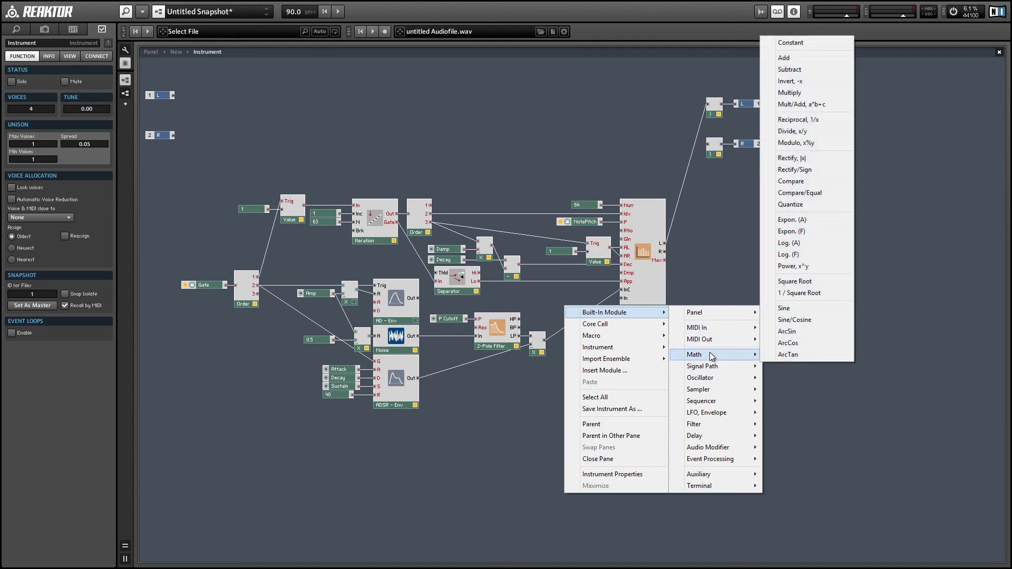
left_click(827, 56)
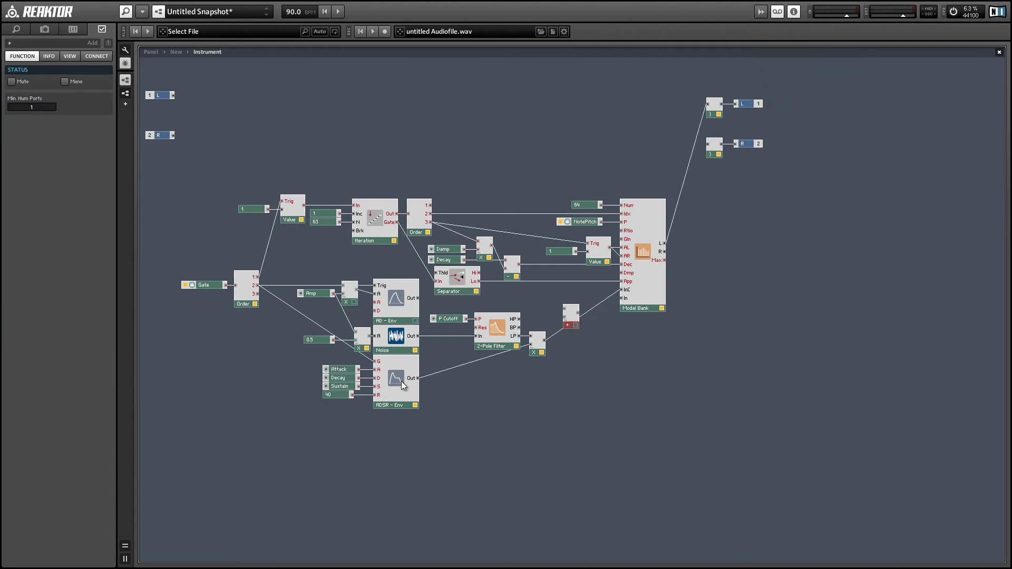
left_click_drag(418, 378, 566, 387)
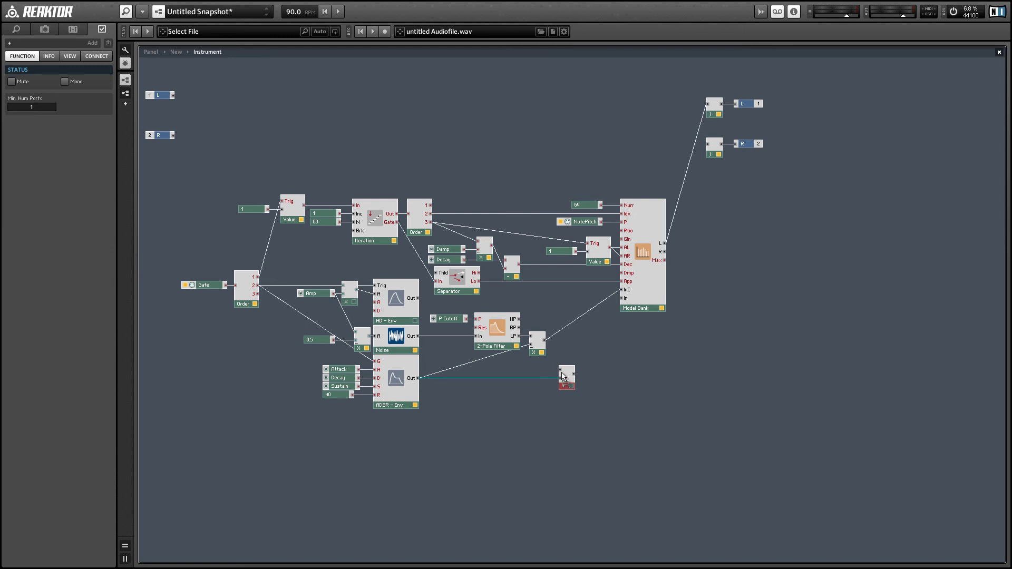
left_click_drag(545, 340, 560, 369)
left_click_drag(598, 312, 621, 289)
left_click(607, 377)
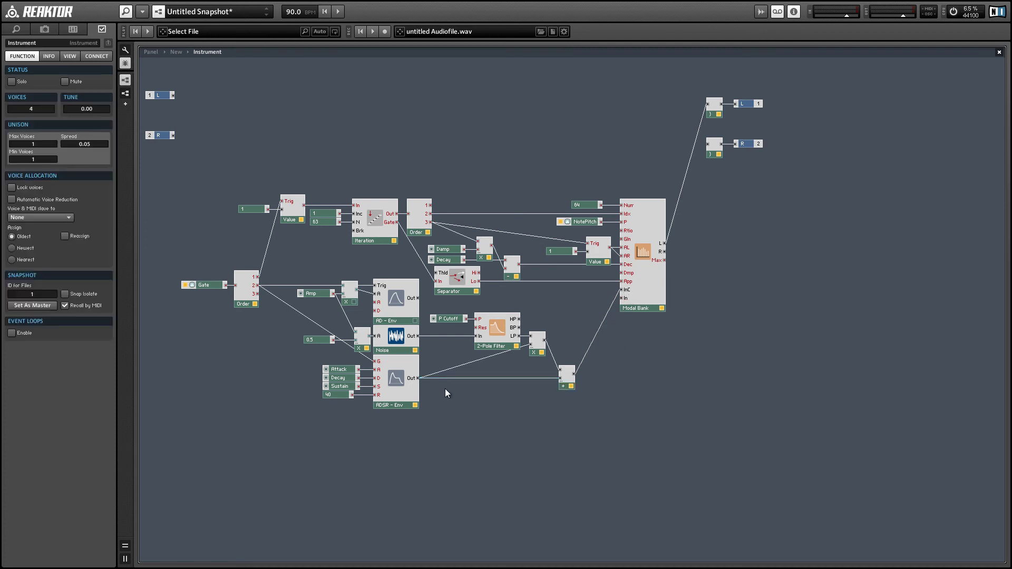